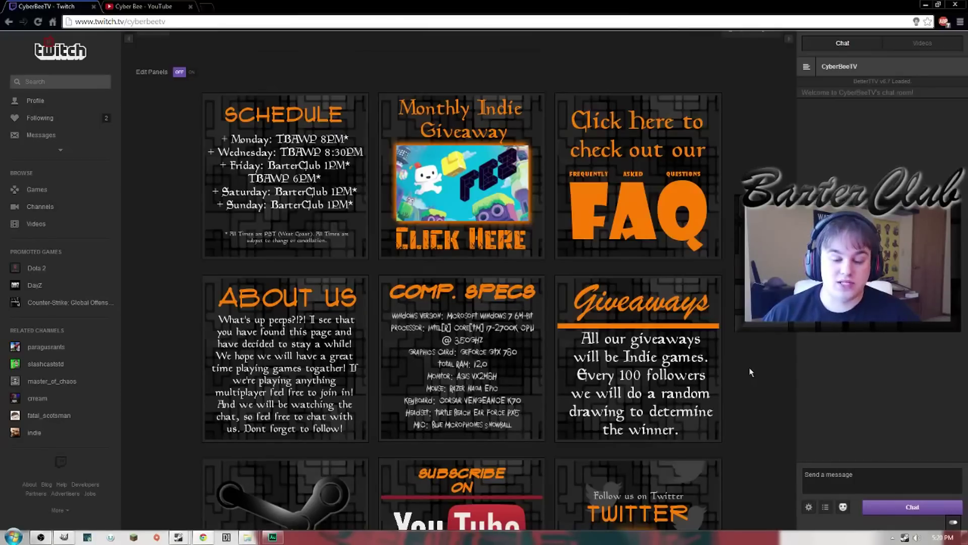
Switch from the Twitch page in Chrome to GIMP showing the 320×320 dark tile image
click(64, 536)
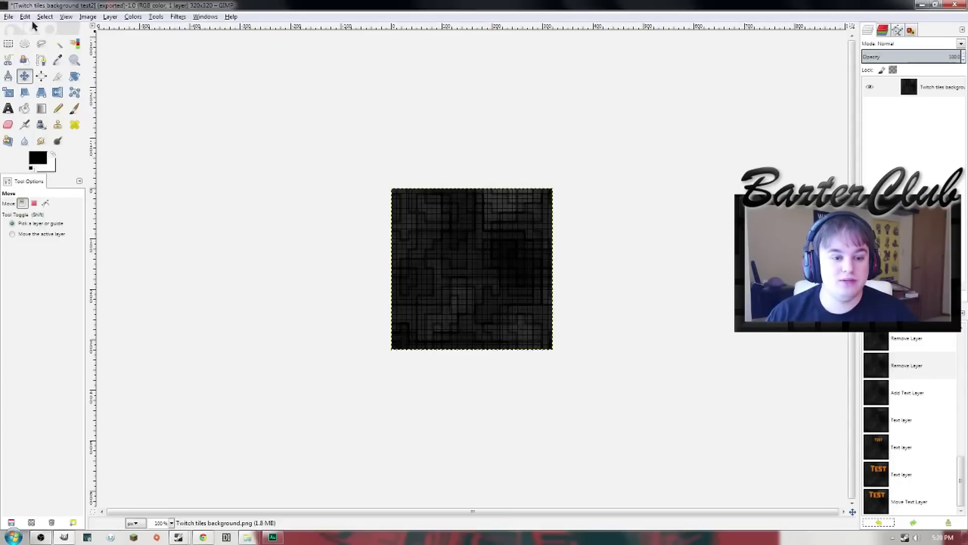
Create a new blank white 320×320 px image through File > New
click(7, 16)
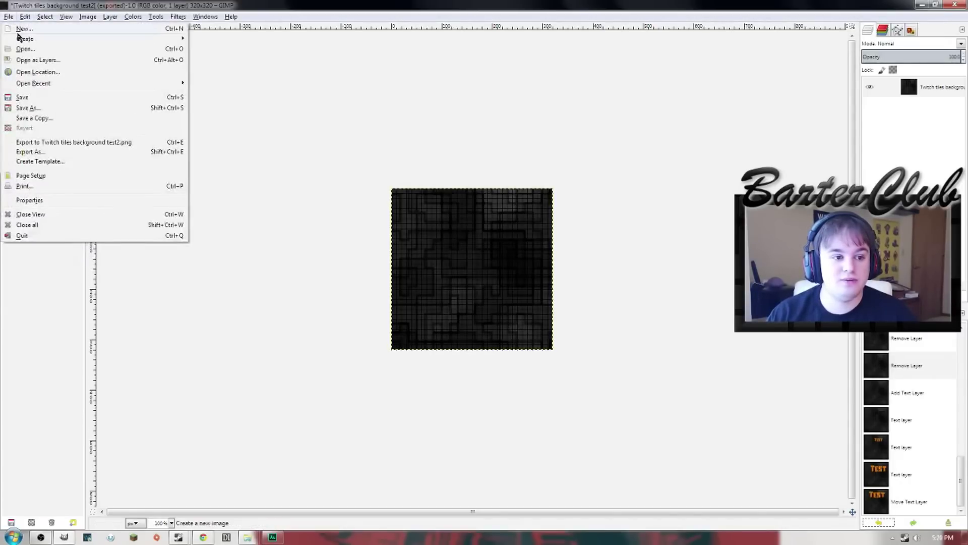
click(24, 28)
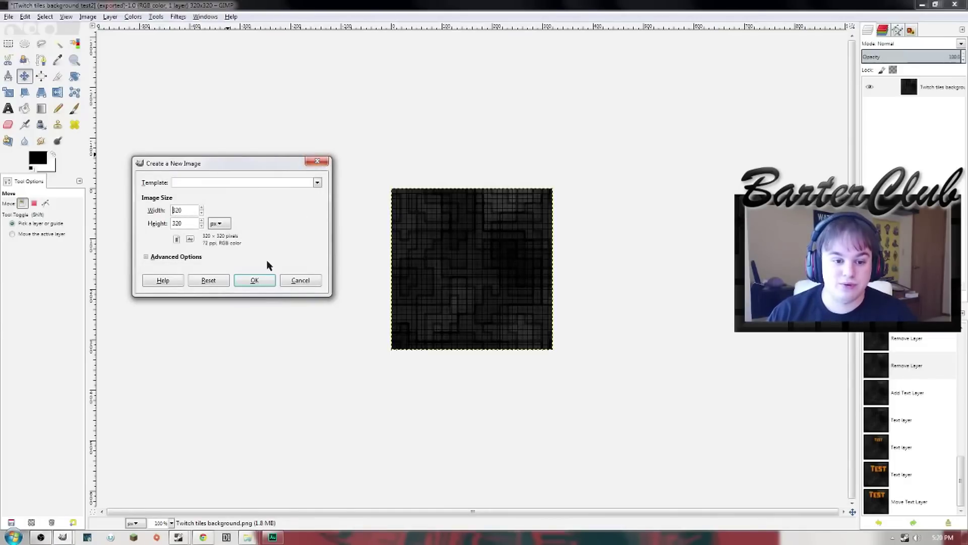
click(261, 280)
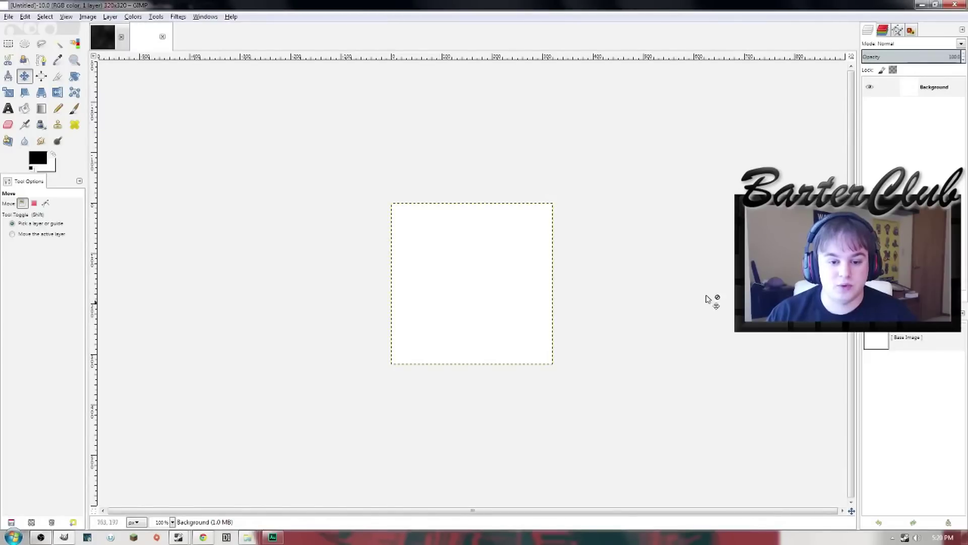
On the dark tile image, add a text layer reading 'Text' coloured orange
click(105, 47)
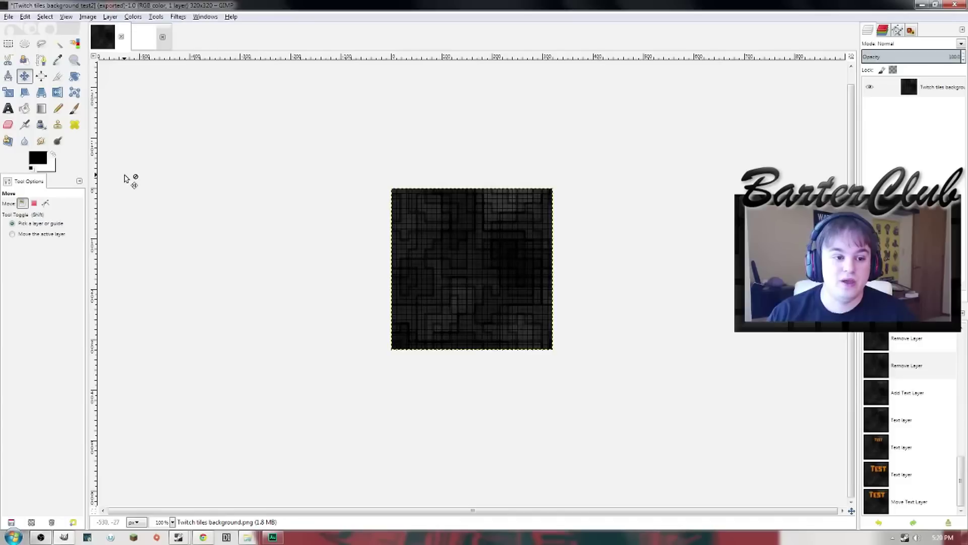
click(8, 108)
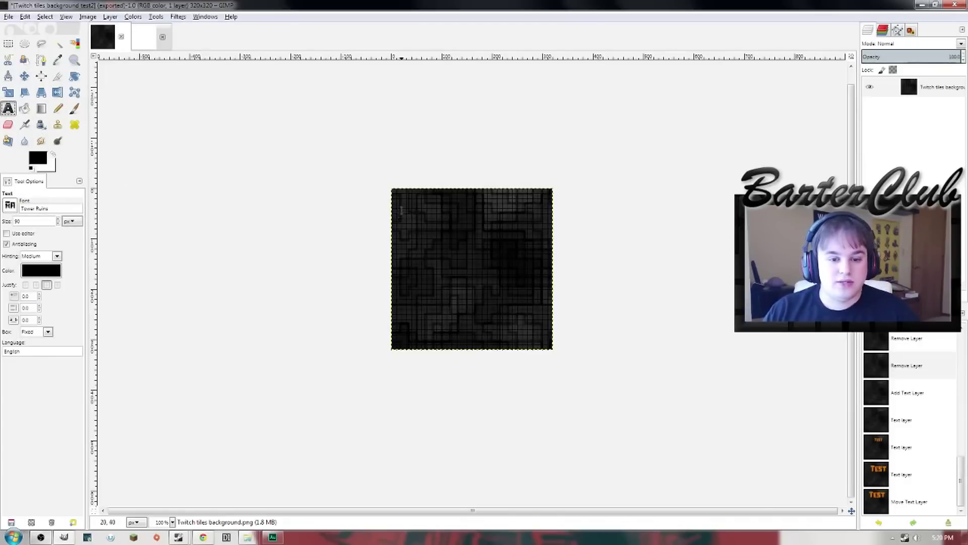
drag(401, 209, 506, 254)
text(T)
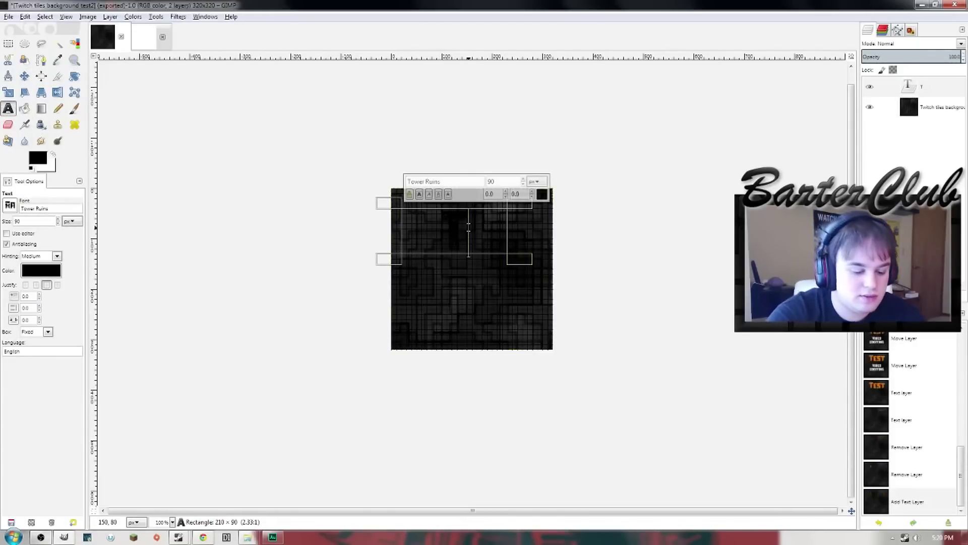
text(e)
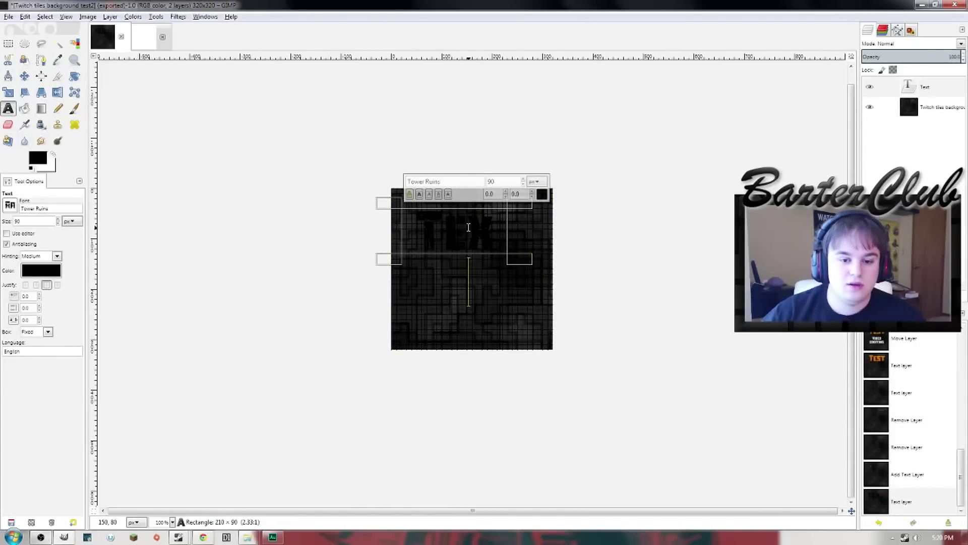
text(xt)
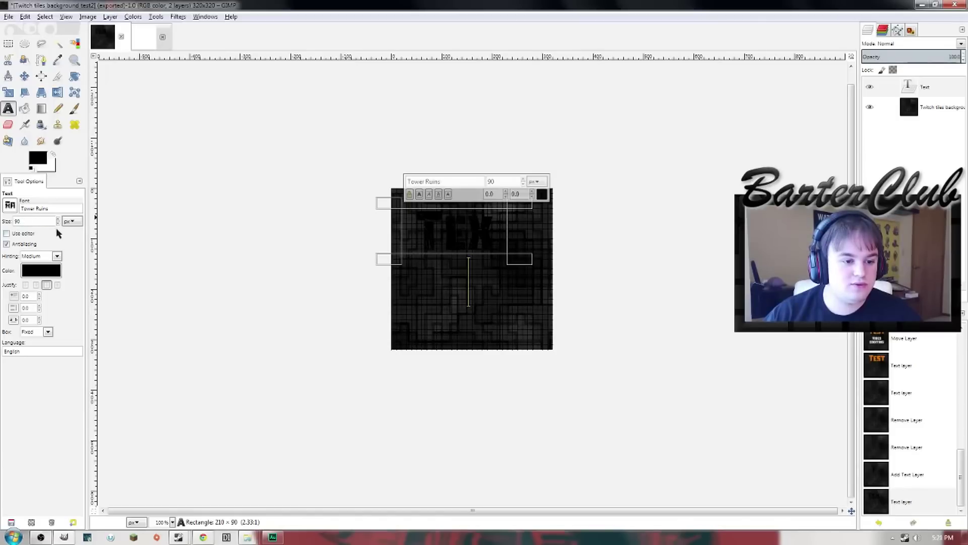
click(52, 274)
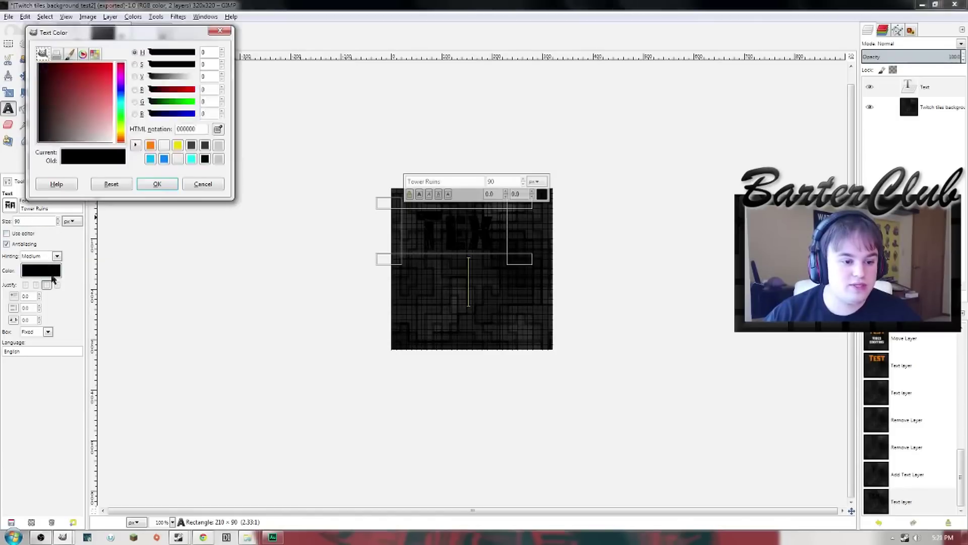
click(150, 145)
key(Return)
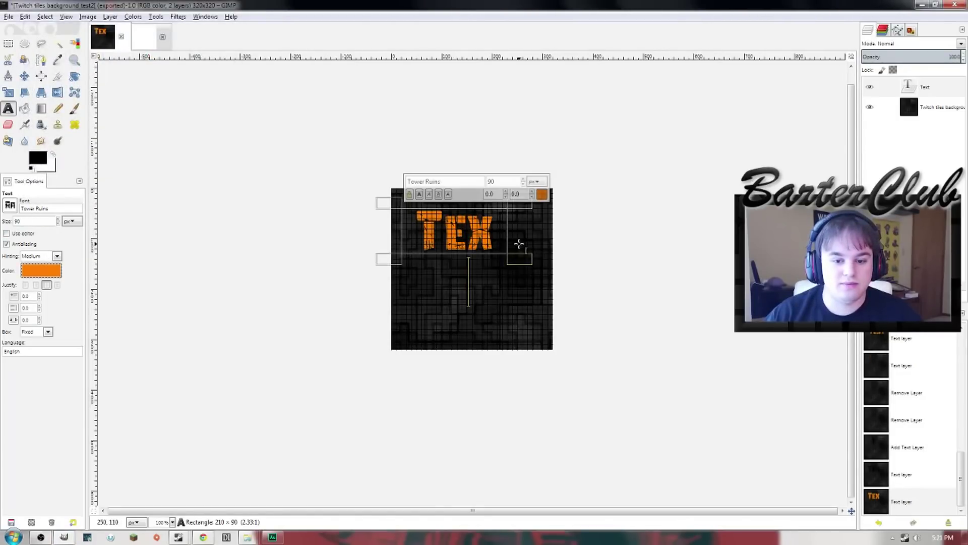
Widen the text box across the full 320 px tile and nudge the TEXT layer up
drag(513, 235, 561, 232)
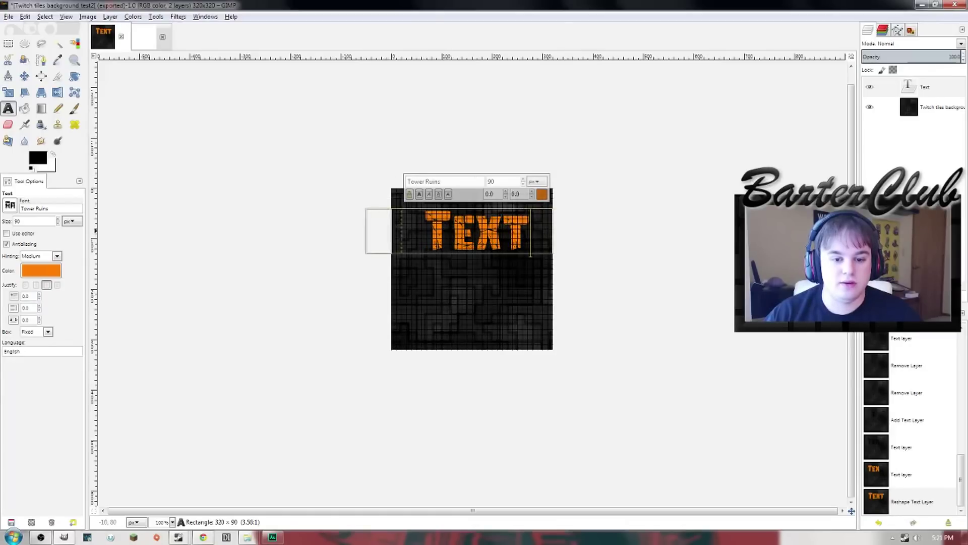
drag(385, 231, 375, 231)
click(24, 76)
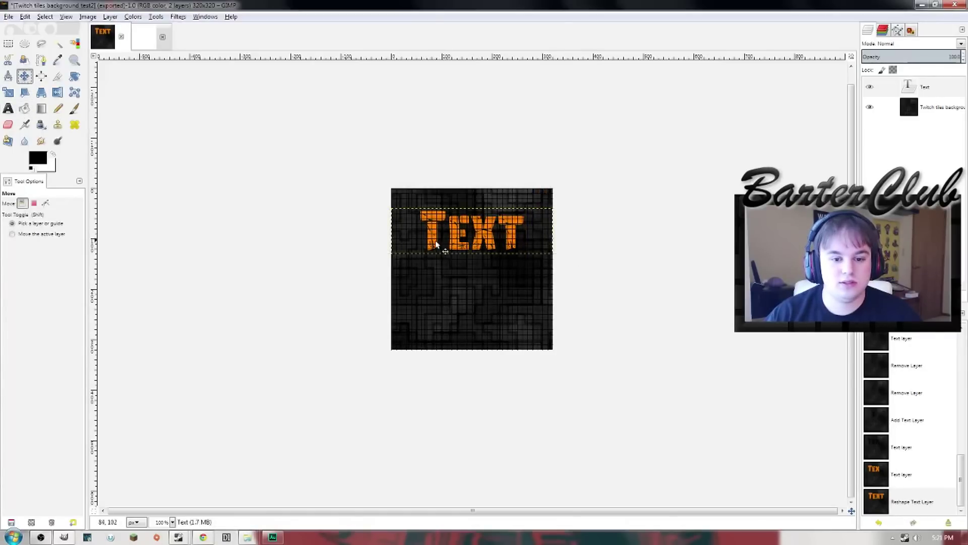
drag(437, 246, 435, 239)
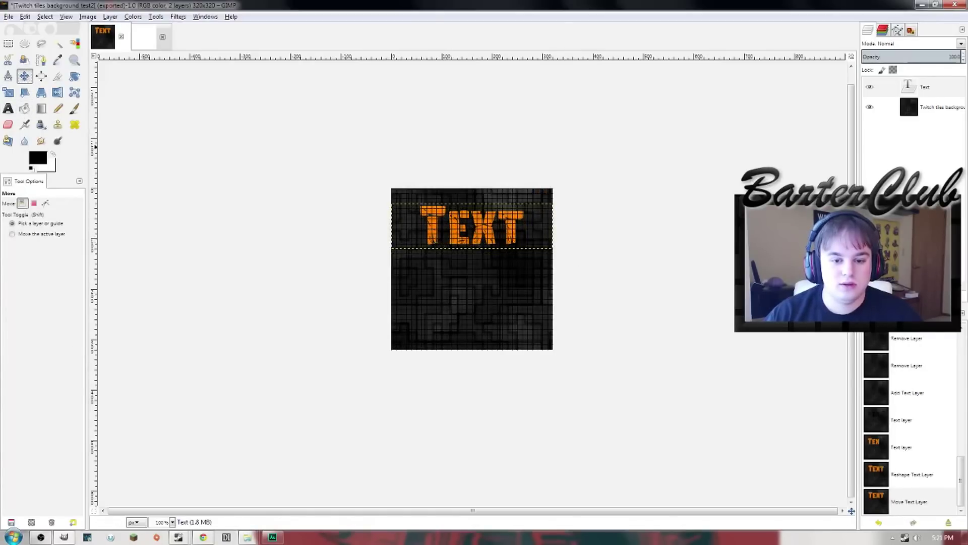
Export the tile as 'Twitch tiles background test2.png' in Twitch Stuff, replacing the existing file
click(8, 19)
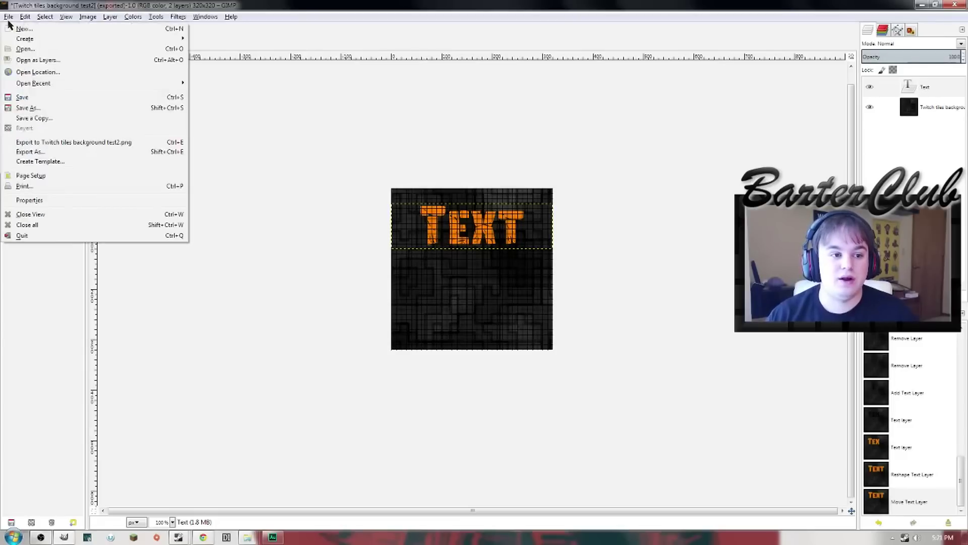
click(46, 152)
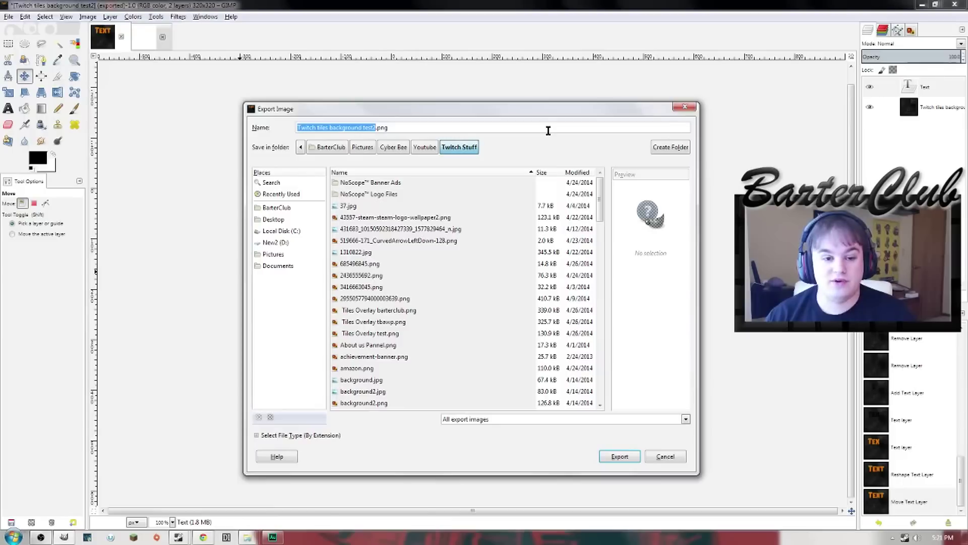
click(372, 128)
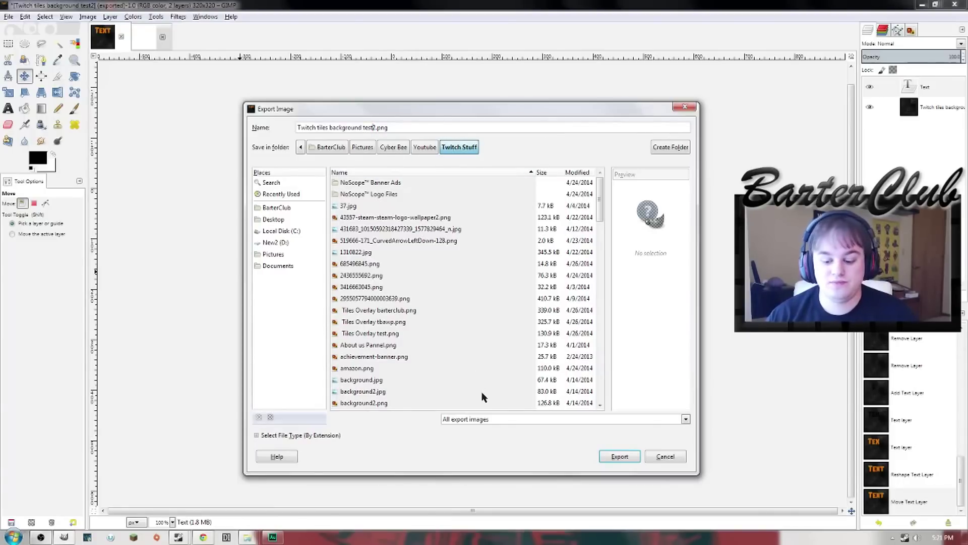
click(620, 456)
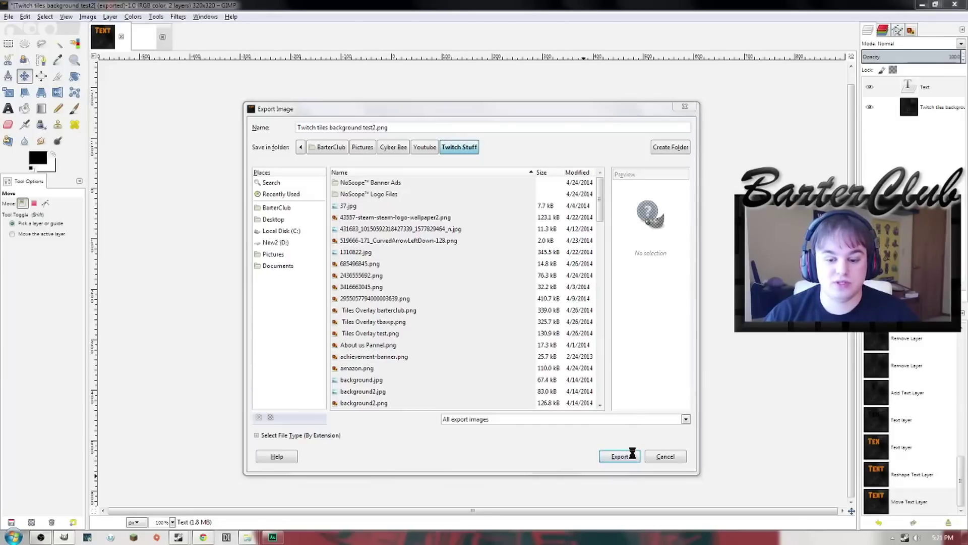
click(506, 344)
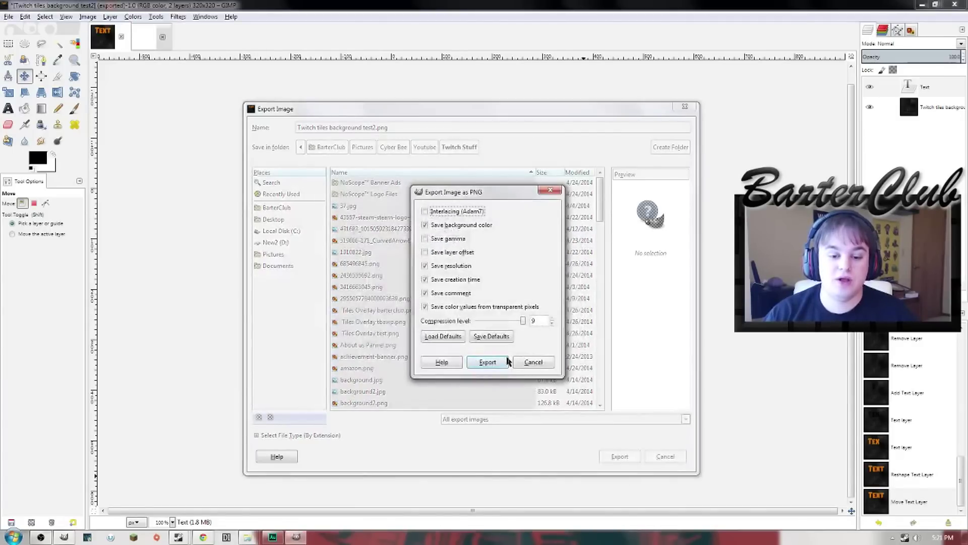
click(487, 363)
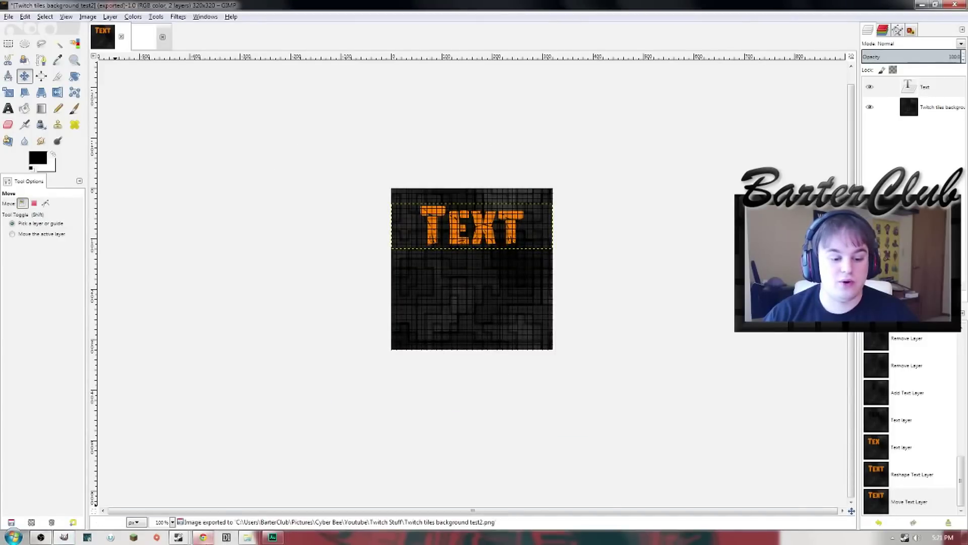
In Chrome, turn on Edit Panels, add a new blank Twitch panel and open its image chooser
click(203, 536)
click(188, 73)
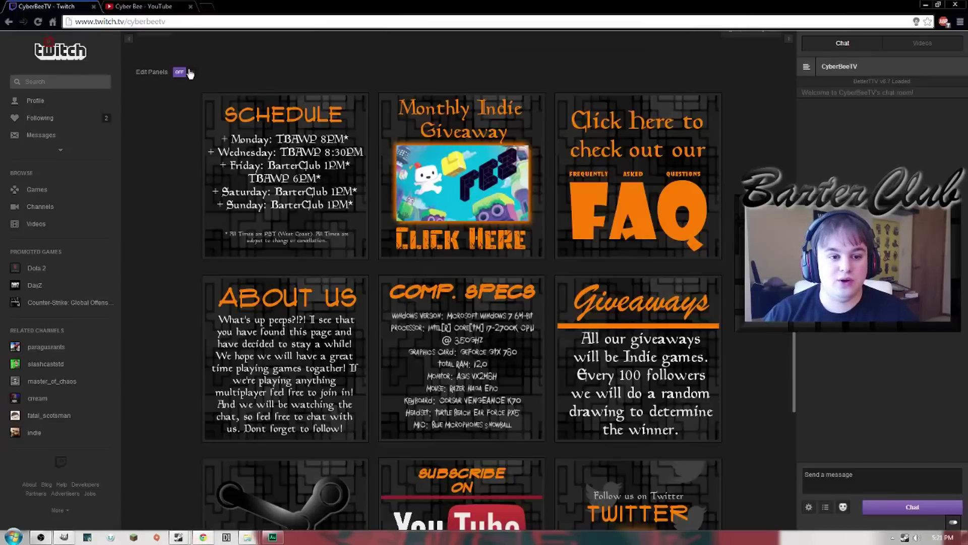
scroll(166, 272, down, 8)
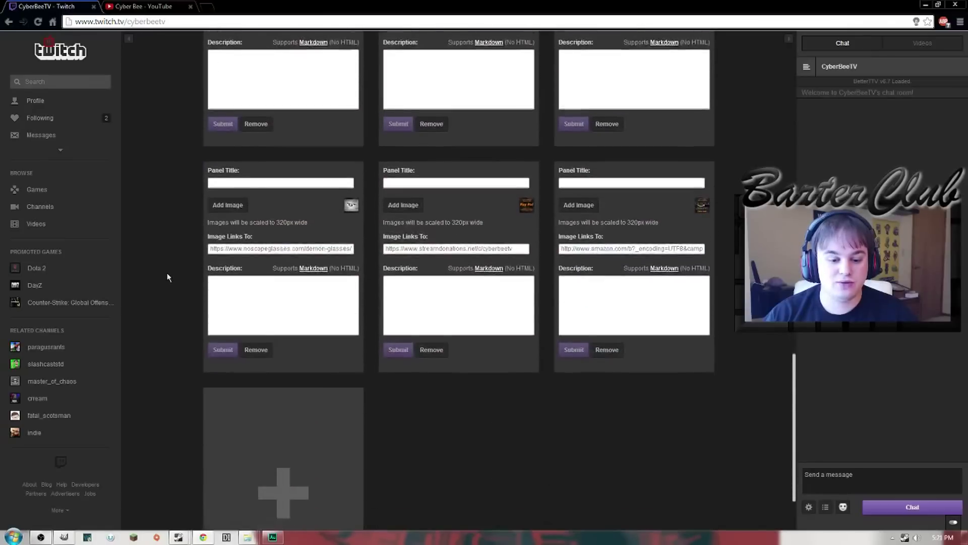
click(286, 437)
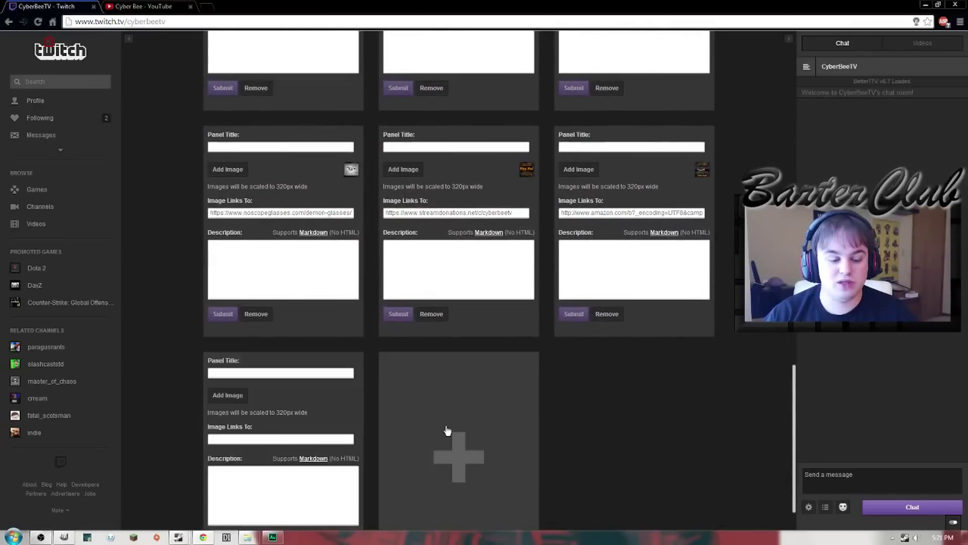
scroll(603, 395, down, 1)
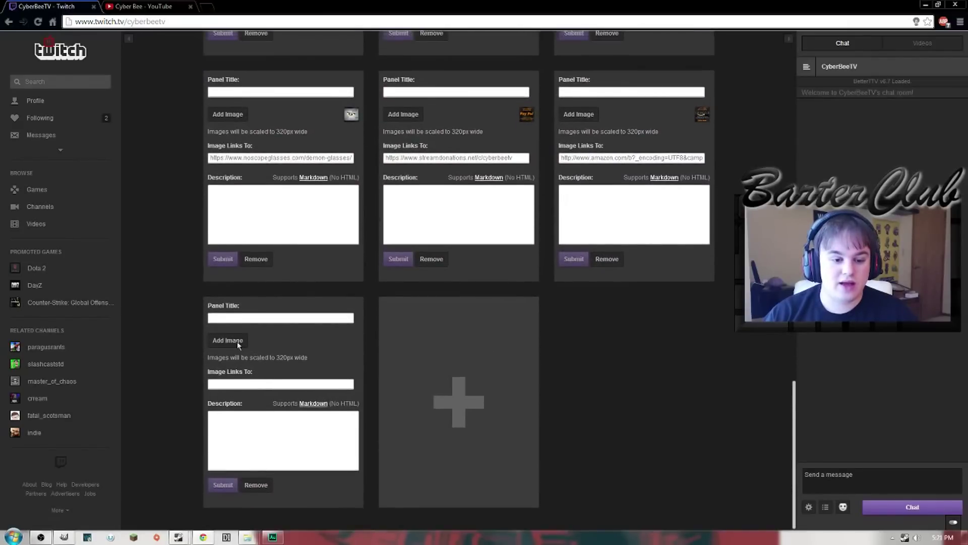
click(237, 341)
drag(685, 295, 697, 406)
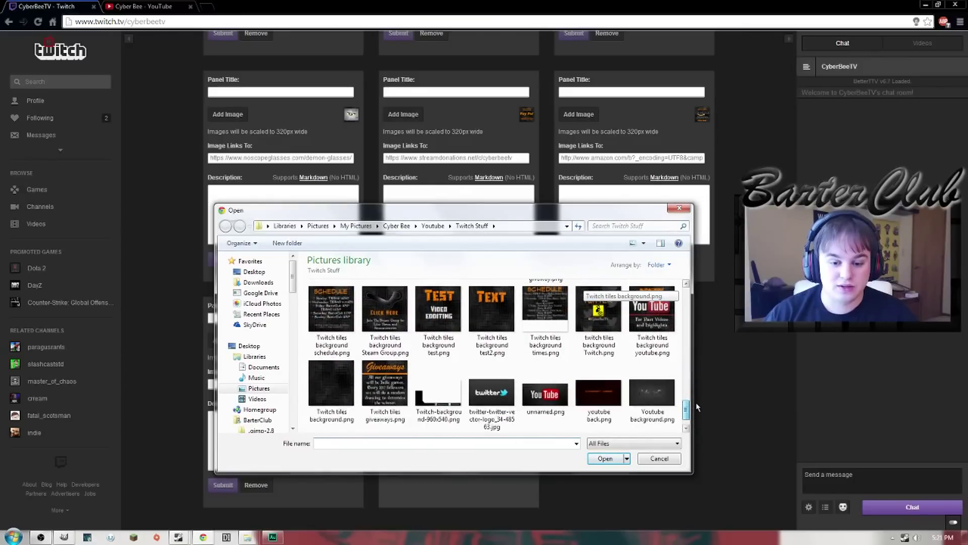
Load 'Twitch tiles background test2.png' into the new panel, cropping to cover the whole image
click(491, 315)
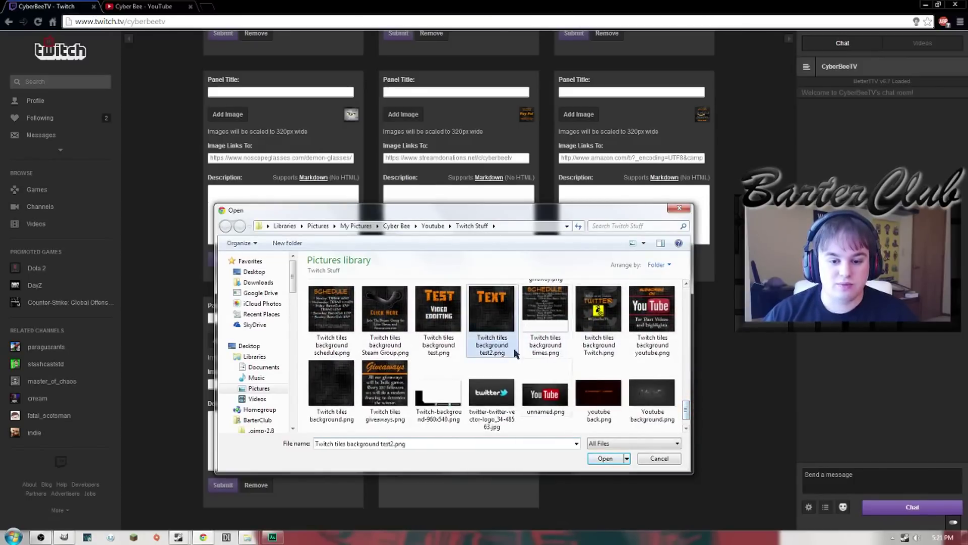
click(607, 460)
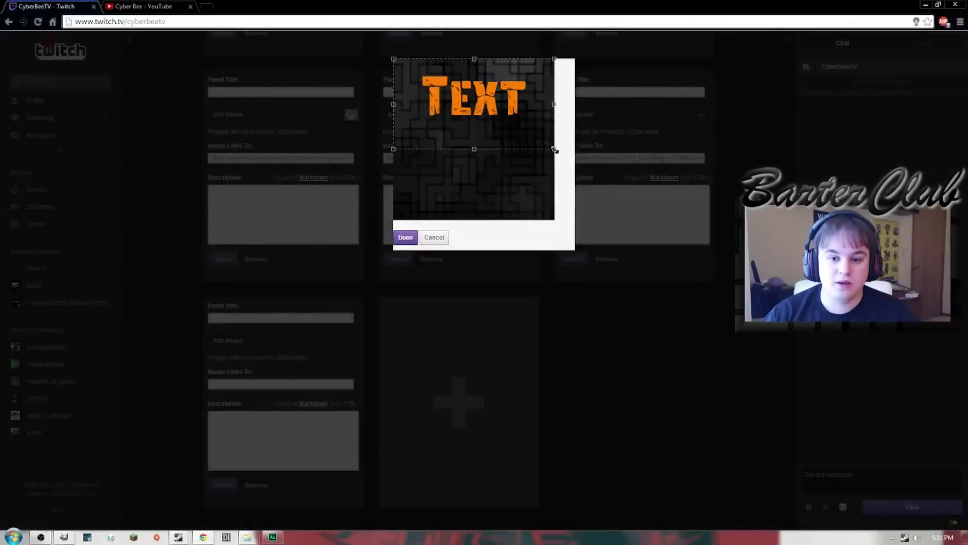
drag(553, 151, 598, 298)
click(406, 237)
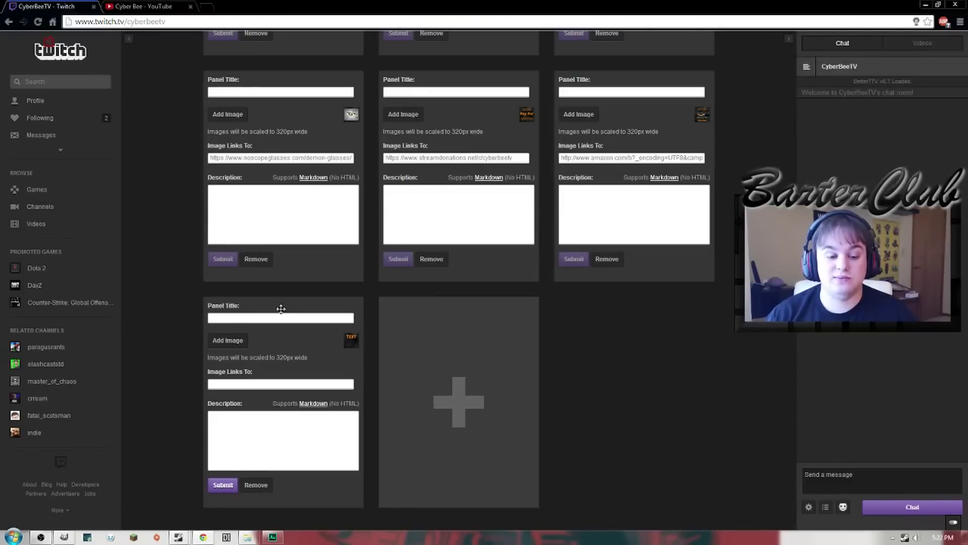
Delete the newly added TEXT panel, confirming the removal, and return to the top of the page
click(275, 386)
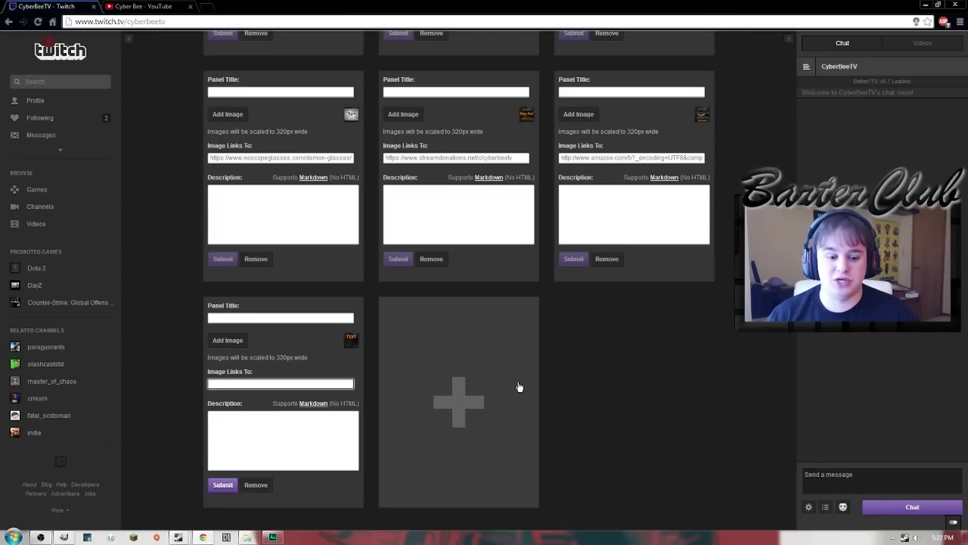
click(270, 486)
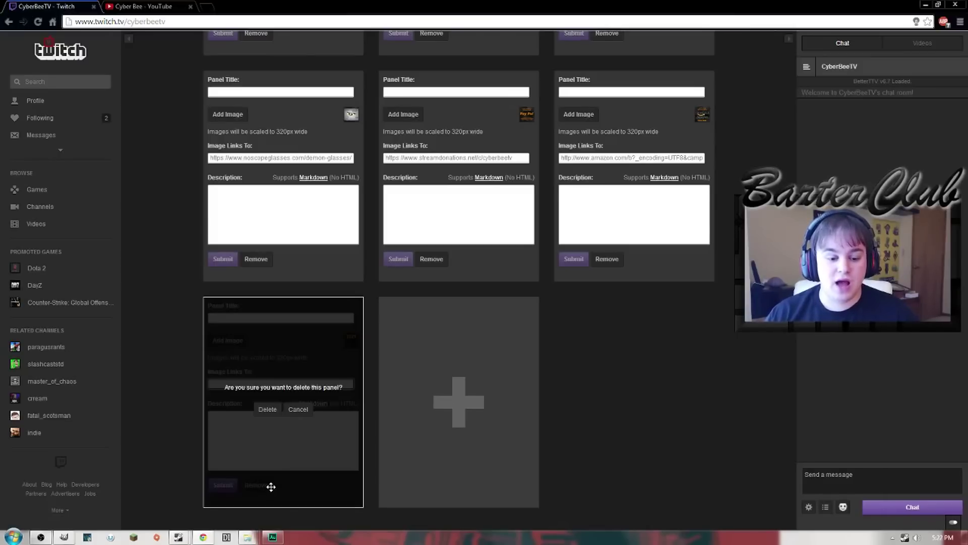
click(264, 408)
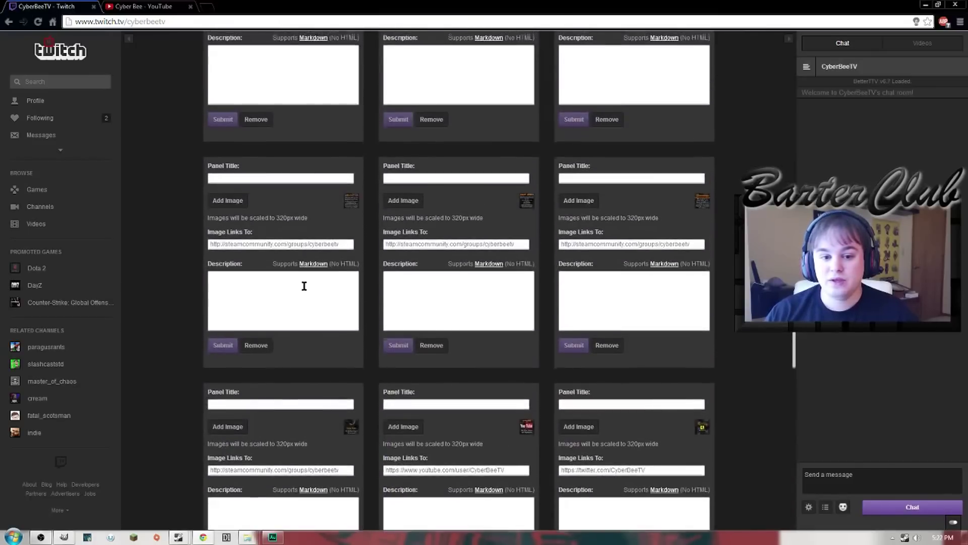
scroll(304, 286, up, 10)
click(178, 221)
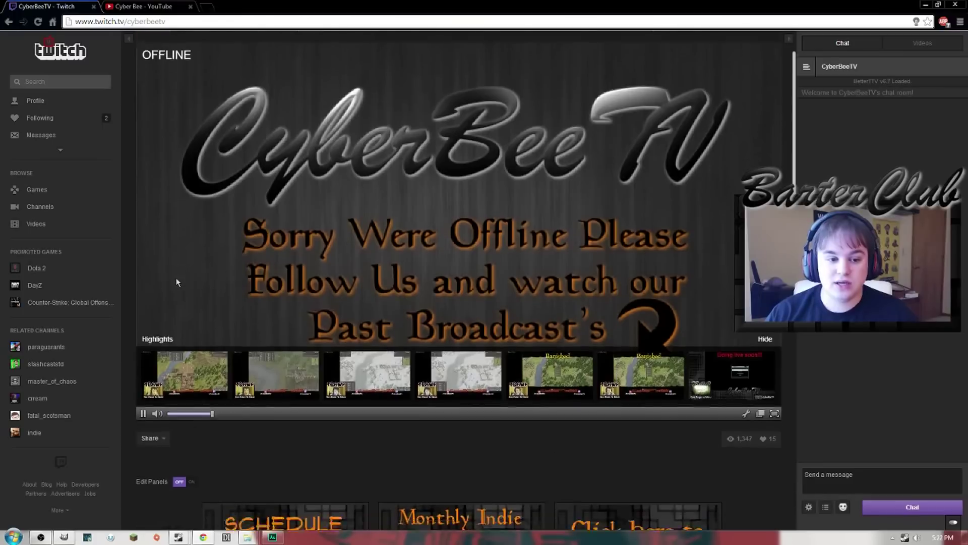
scroll(177, 282, down, 8)
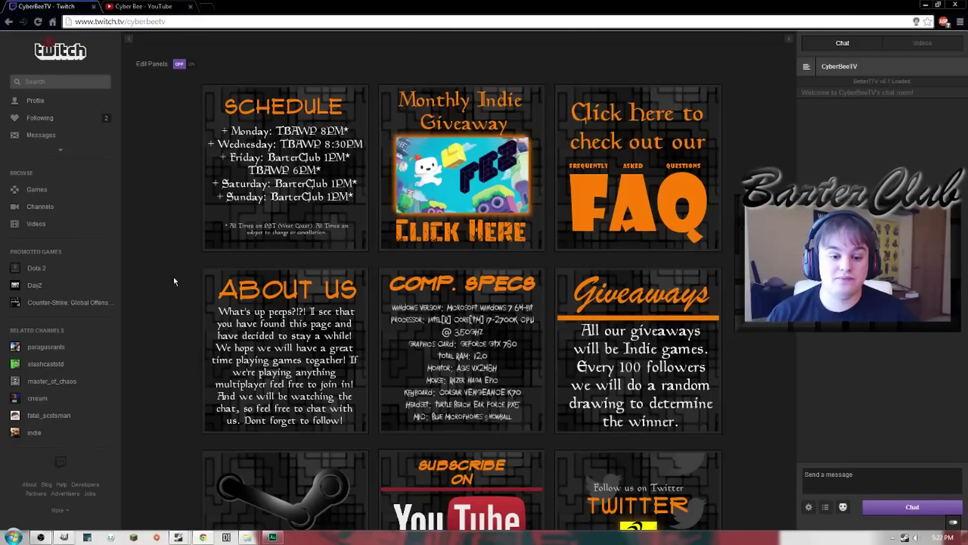
scroll(174, 281, down, 5)
scroll(178, 283, up, 5)
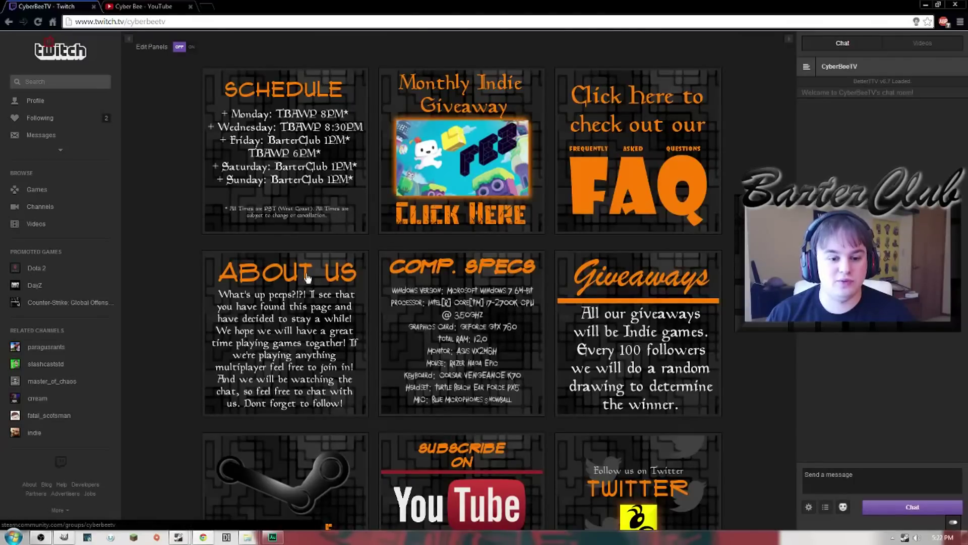
scroll(777, 382, down, 1)
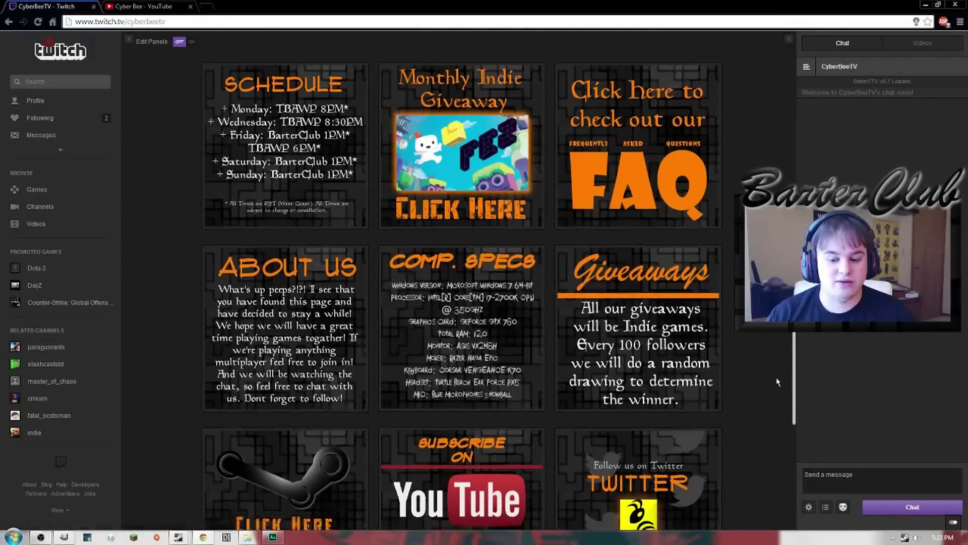
scroll(777, 382, down, 5)
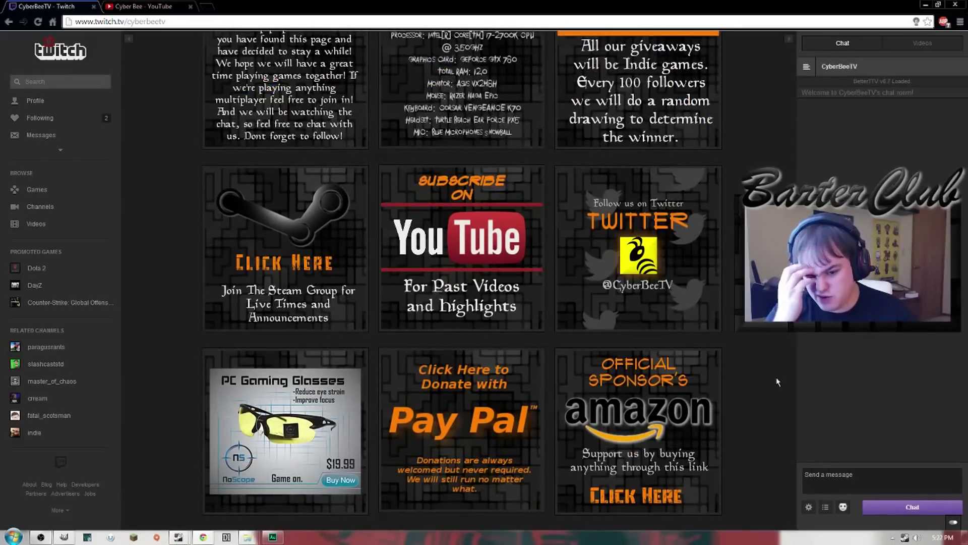
scroll(776, 381, up, 6)
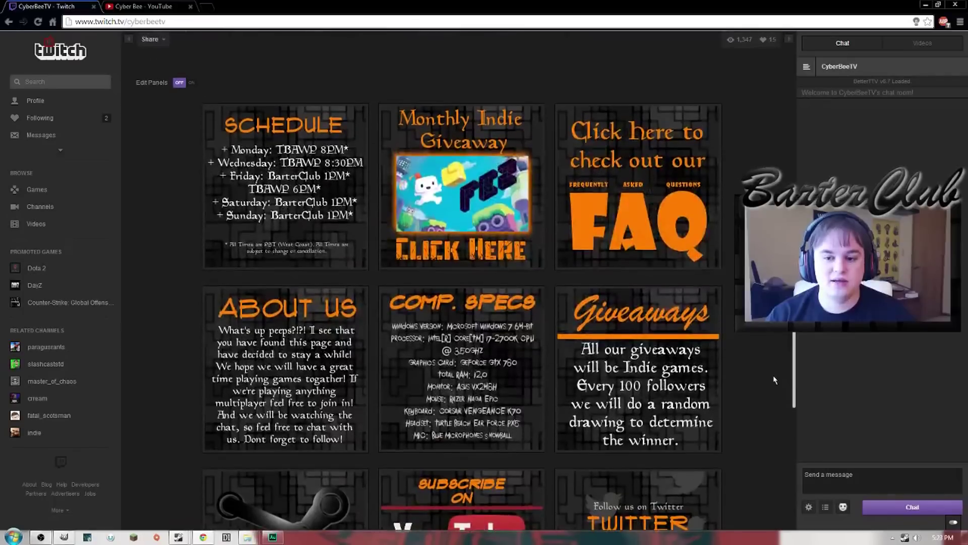
scroll(775, 380, up, 1)
scroll(181, 269, up, 3)
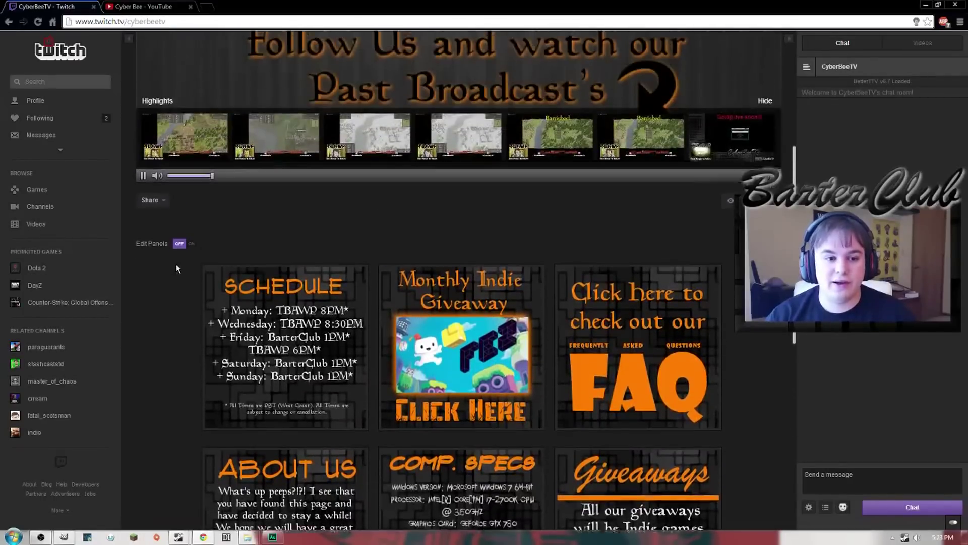
scroll(160, 324, down, 1)
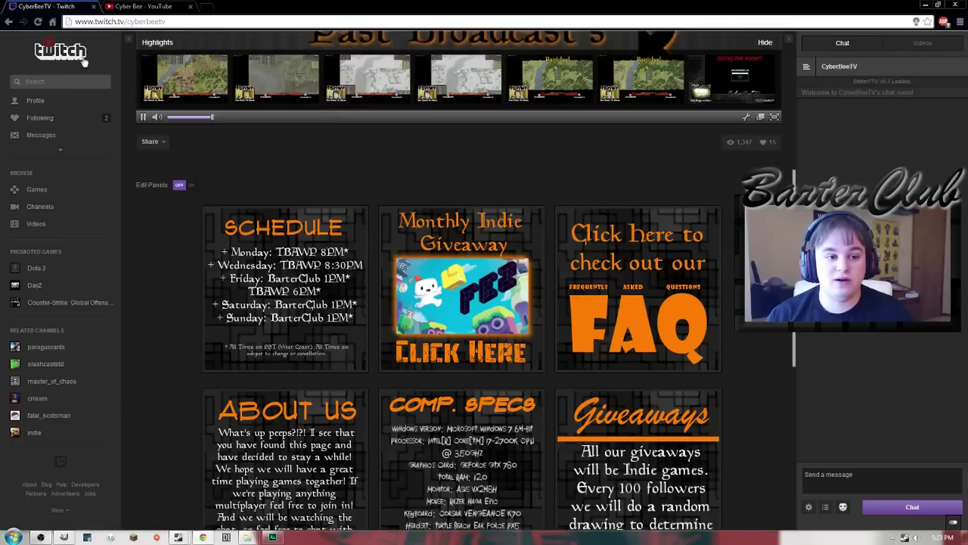
drag(169, 22, 127, 21)
click(186, 270)
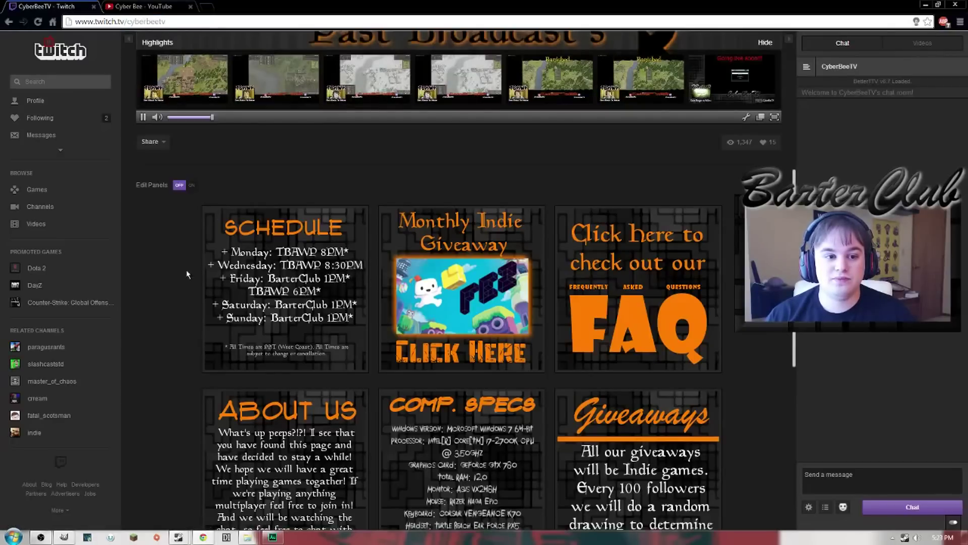